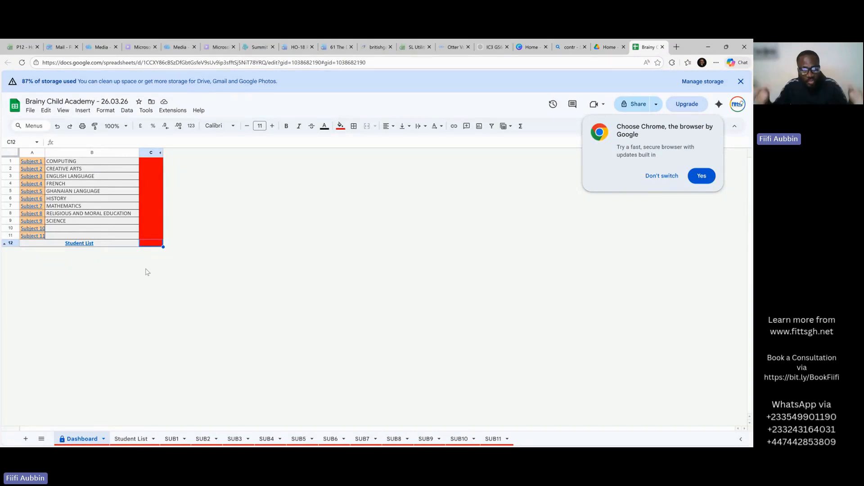
Dismiss the Choose Chrome prompt and select the nine Dashboard subject names in B1:B9.
left_click(672, 181)
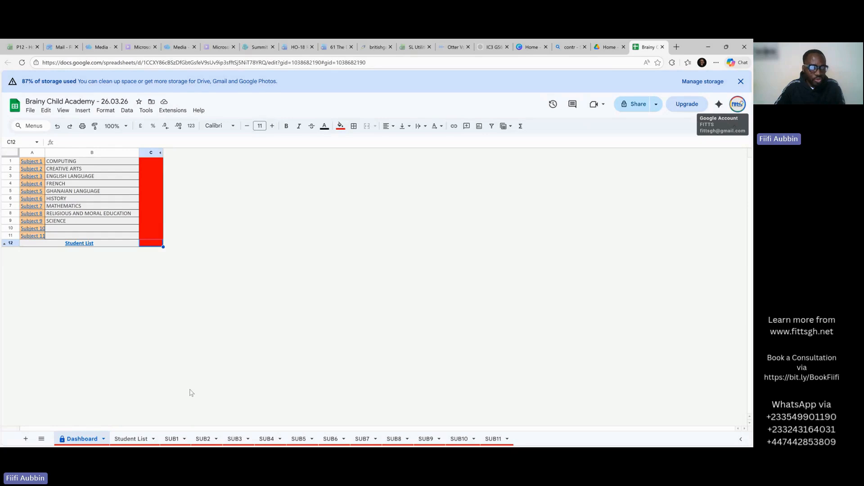
left_click(86, 163)
left_click_drag(86, 166, 79, 223)
mouse_move(81, 249)
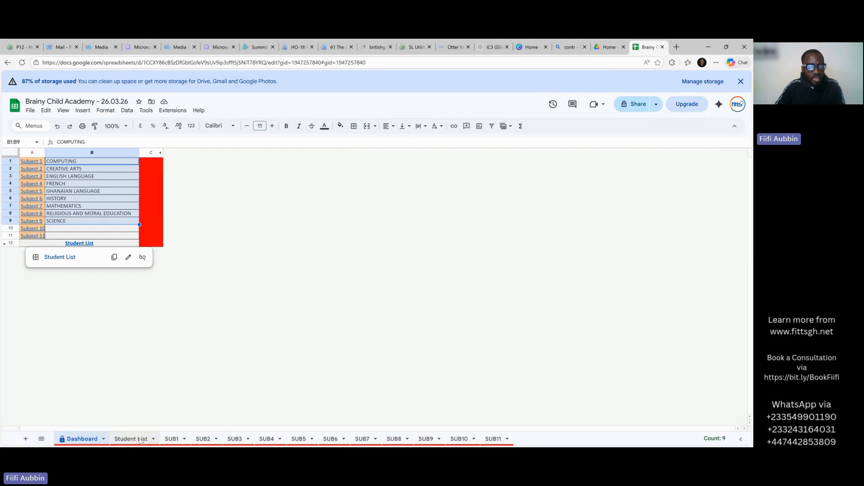
Enter the four students' full names in Student List B2:B5 and 52 days present in G2.
left_click(140, 441)
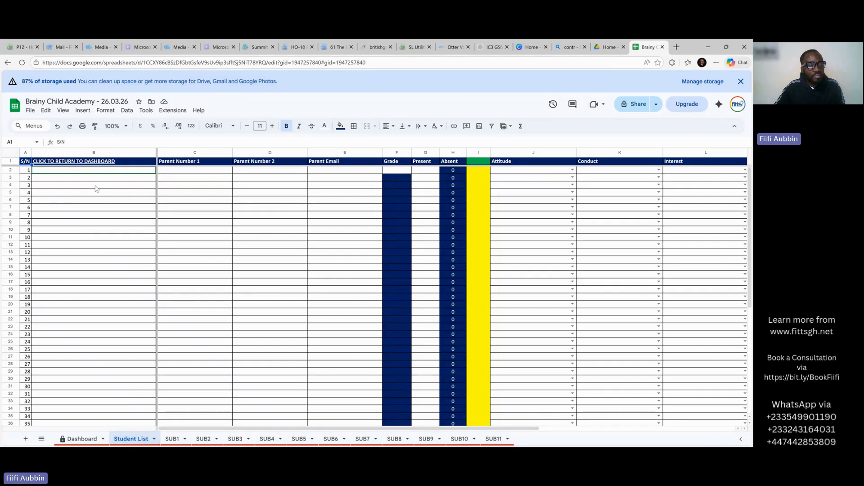
left_click(103, 174)
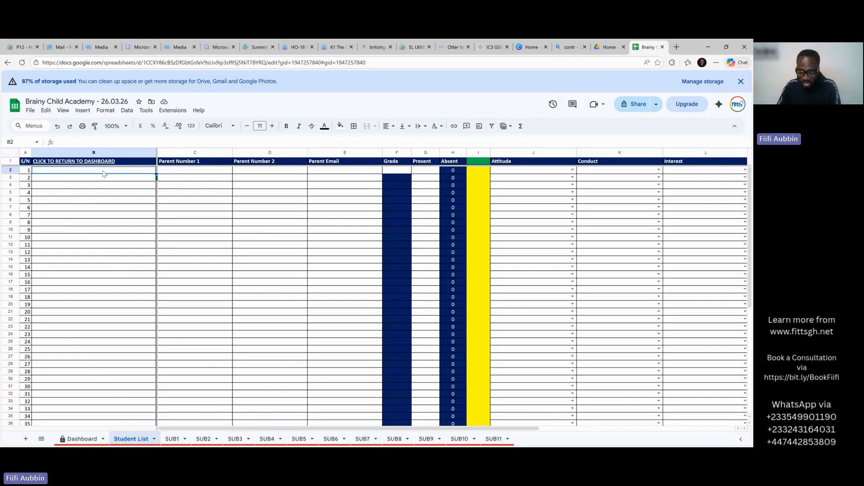
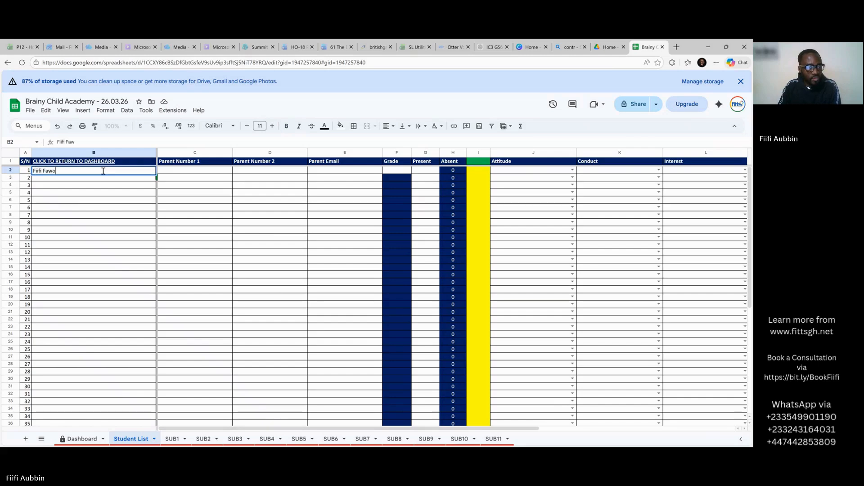
key("Return")
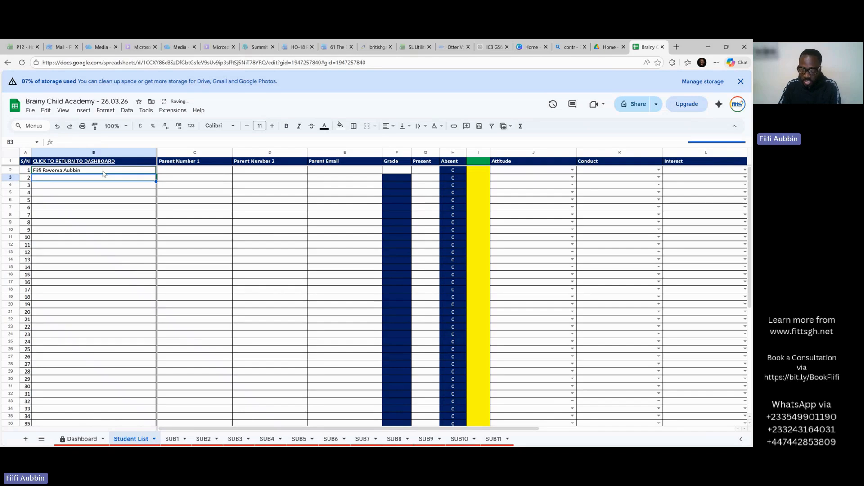
key("Return")
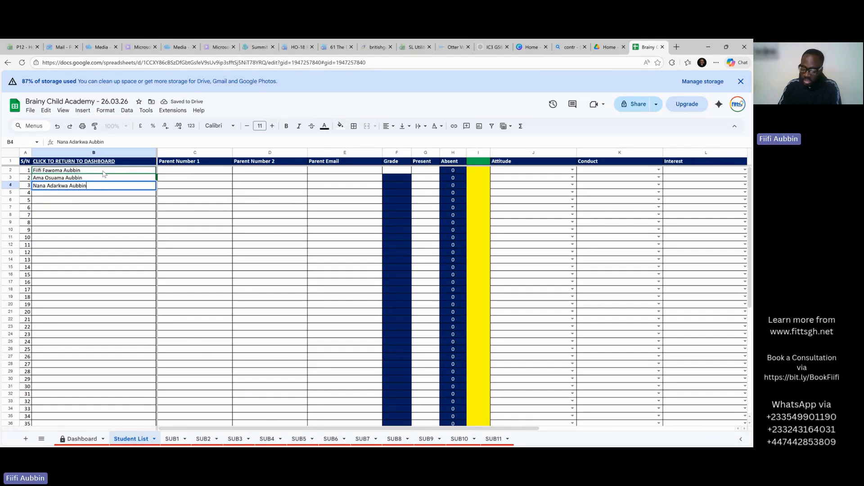
key("Return")
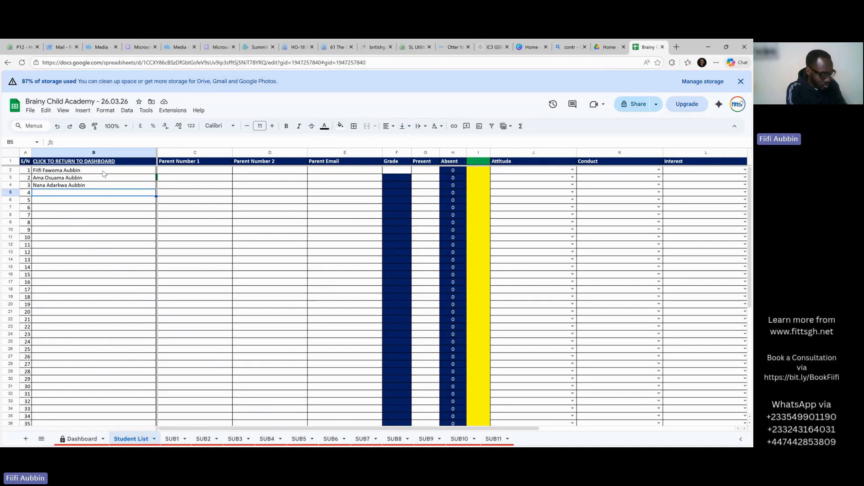
key("ctrl+v")
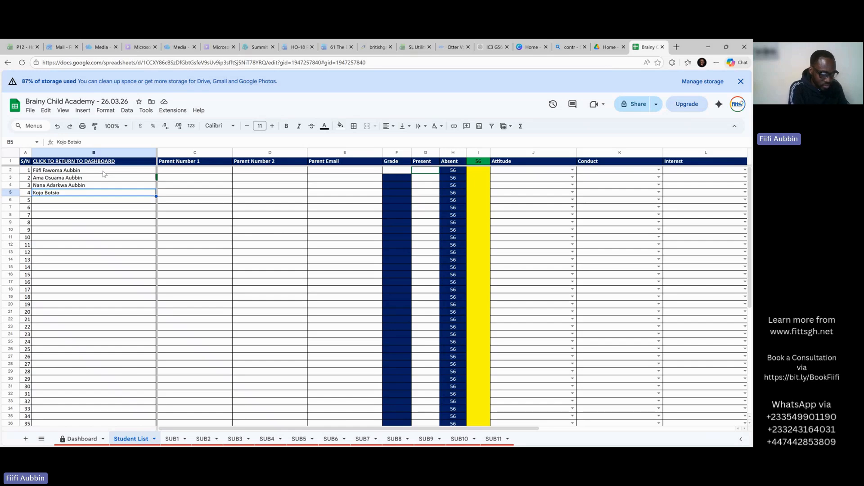
type("52")
key("Return")
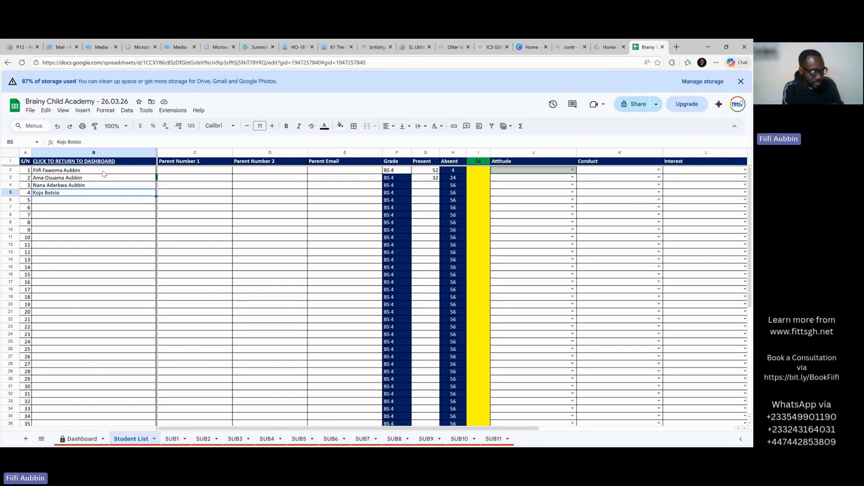
Set the second student's attitude to Hardworking. and conduct to Trustworthy.
left_click(567, 177)
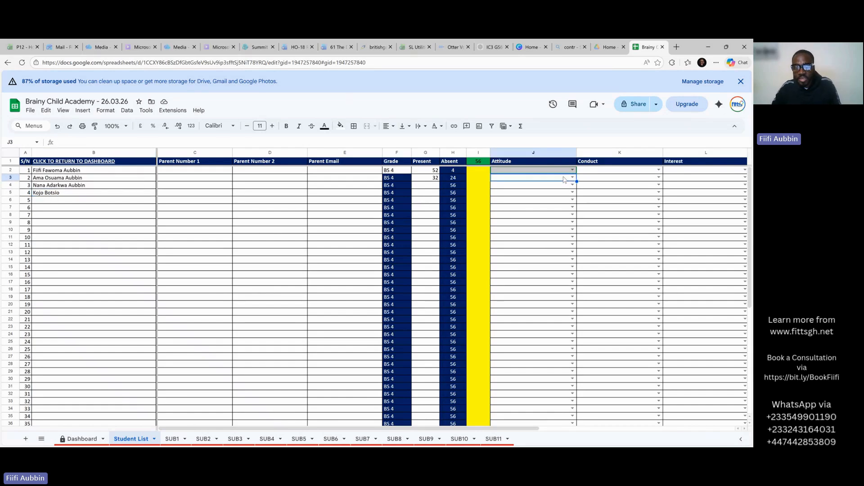
left_click(572, 178)
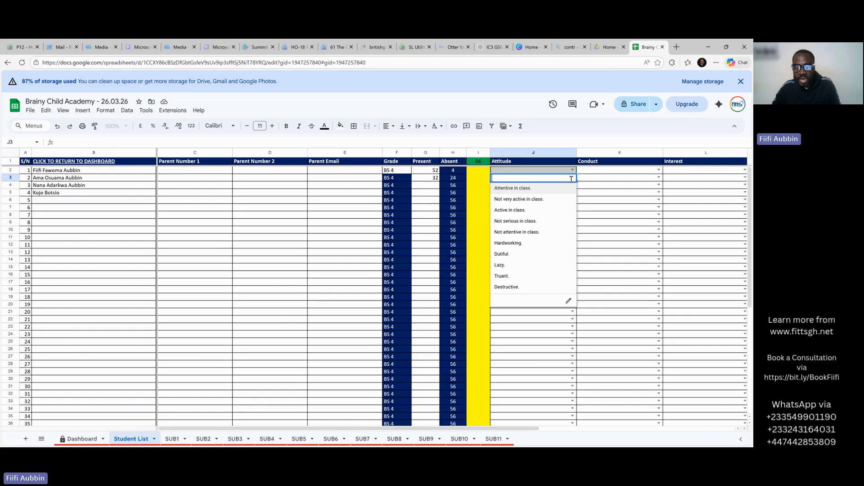
left_click(533, 245)
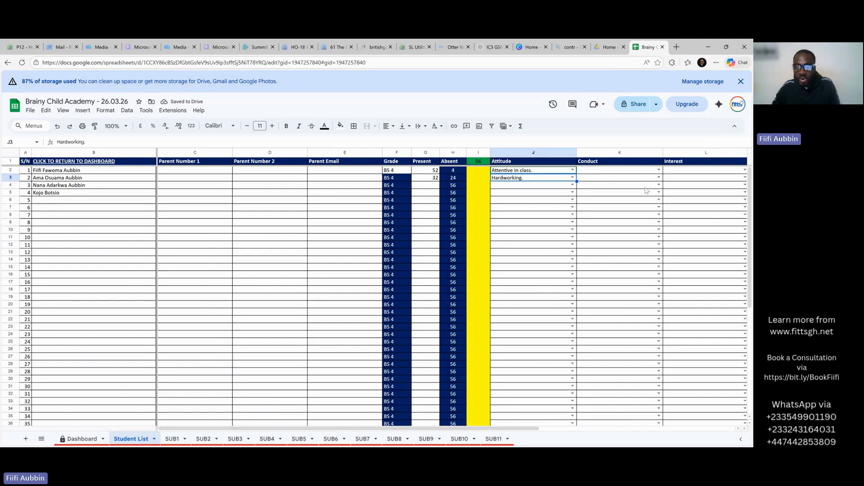
left_click(652, 180)
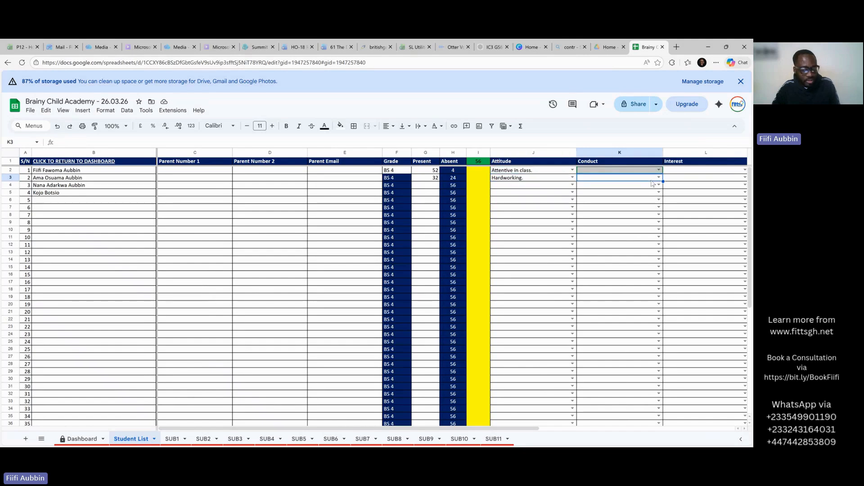
left_click(659, 178)
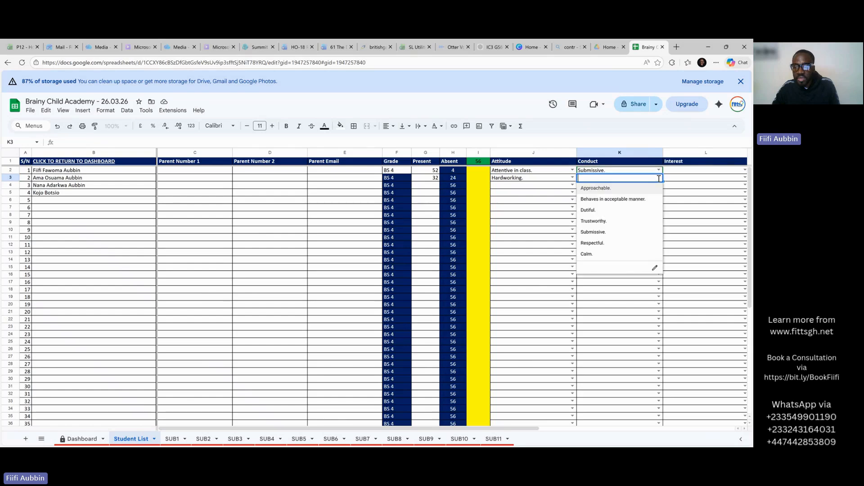
left_click(635, 222)
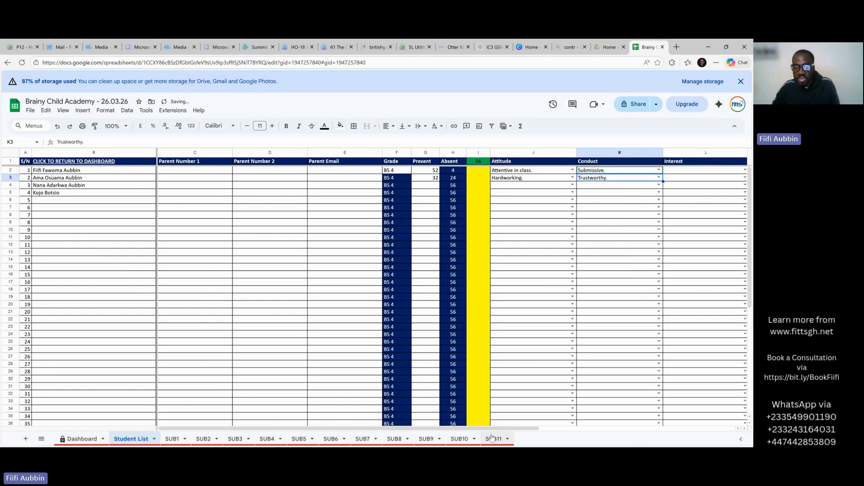
left_click_drag(494, 428, 606, 428)
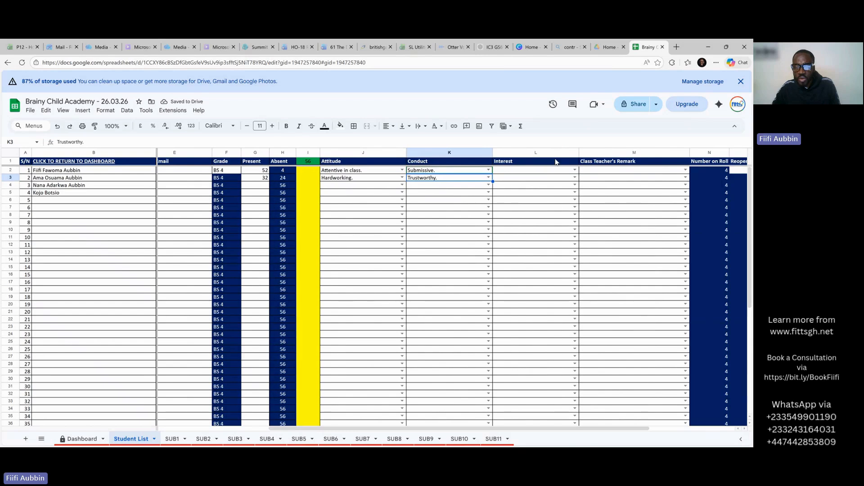
Set Interest in L2 and L3 to Takes delight in Music.
left_click(562, 171)
left_click(575, 170)
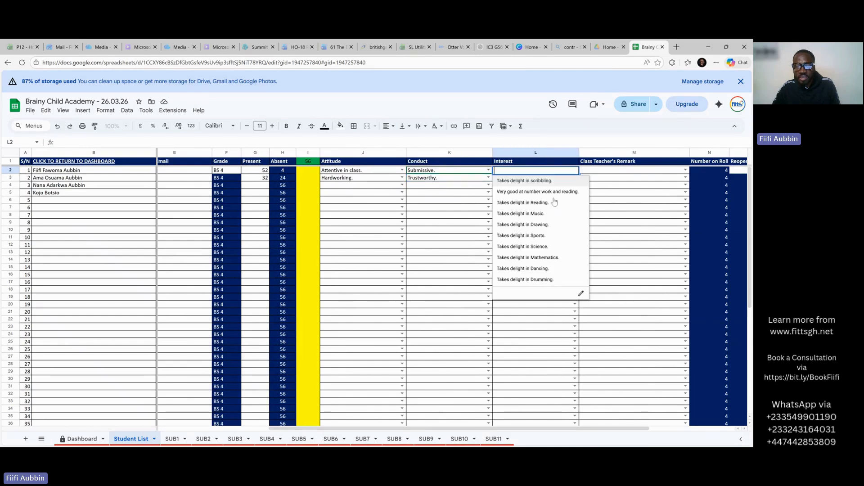
left_click(547, 214)
left_click(568, 180)
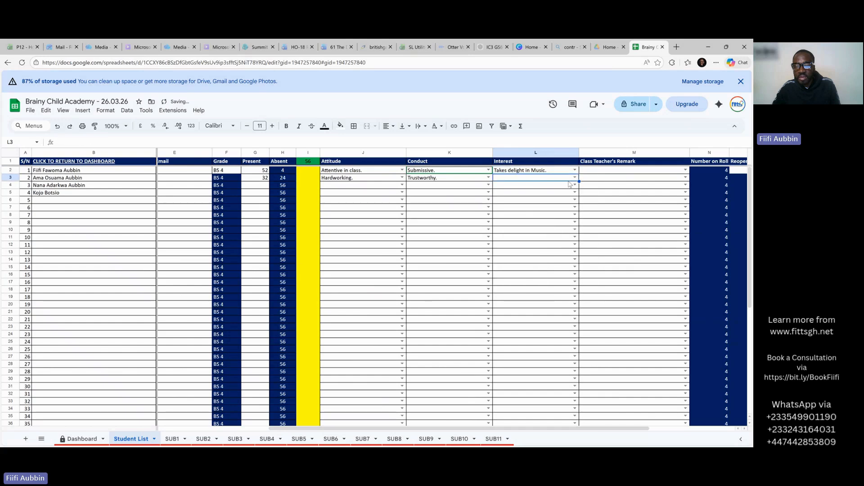
left_click(575, 180)
left_click(565, 221)
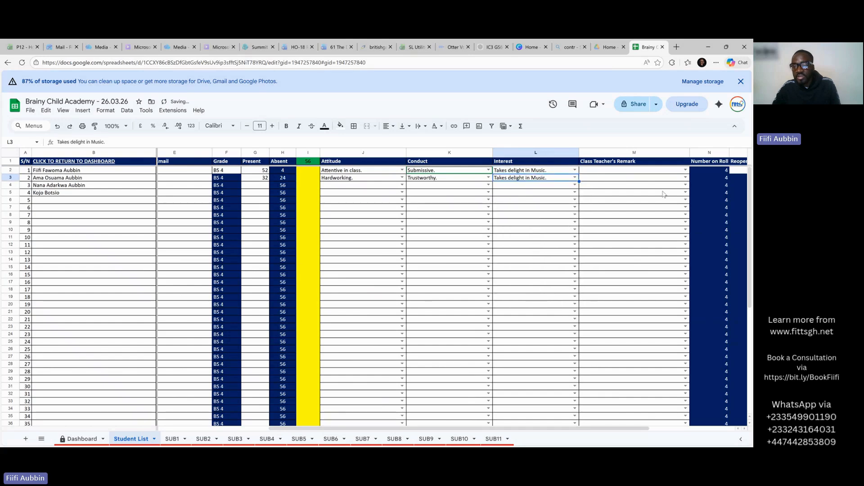
Set the Class Teacher's Remark in M2 and M3 to Hardworking.
left_click(676, 172)
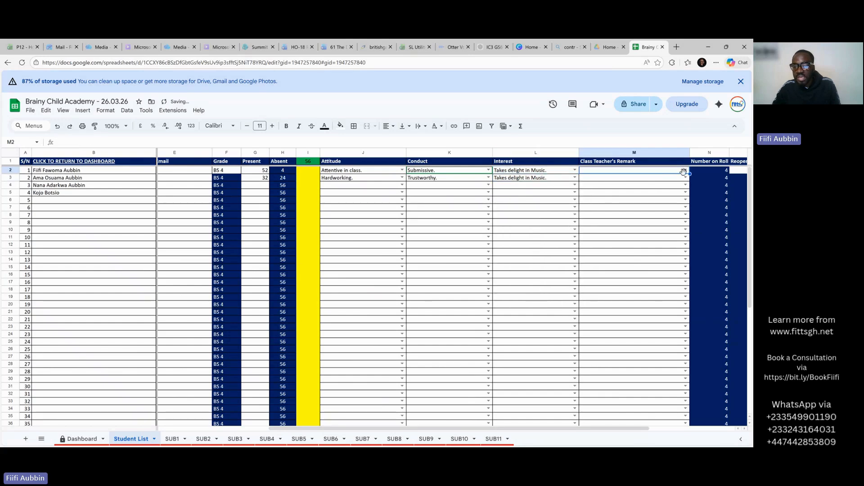
left_click(686, 170)
left_click(649, 228)
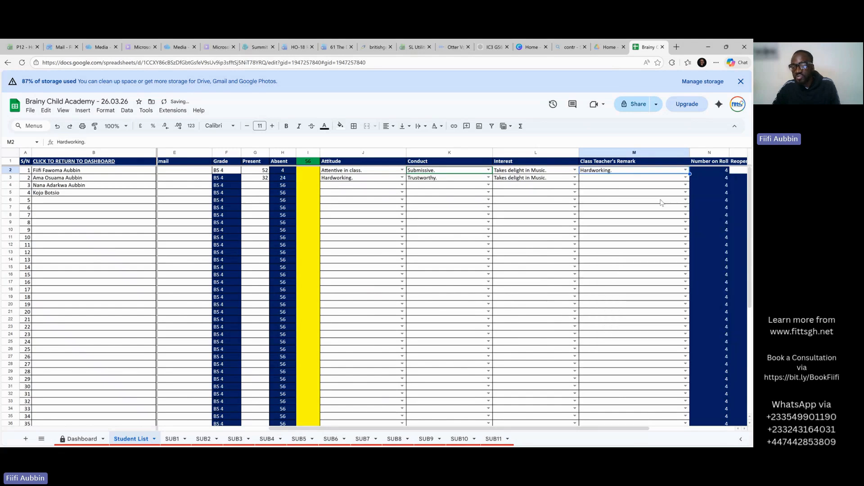
left_click(685, 178)
left_click(631, 232)
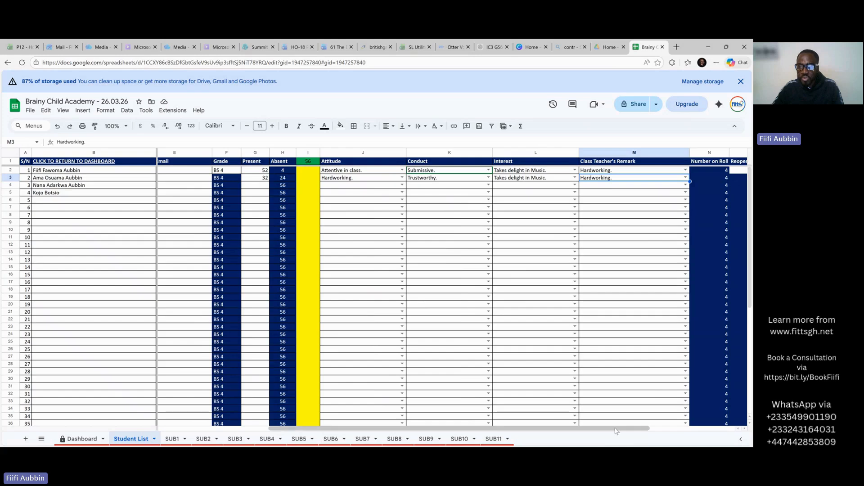
left_click_drag(613, 428, 700, 429)
Enter 5/5/2026 as the reopening date in O2.
left_click(638, 171)
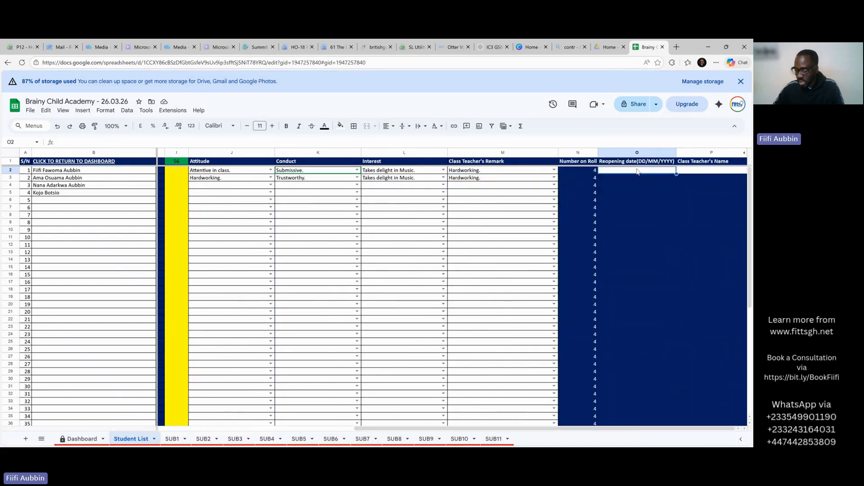
type("5/")
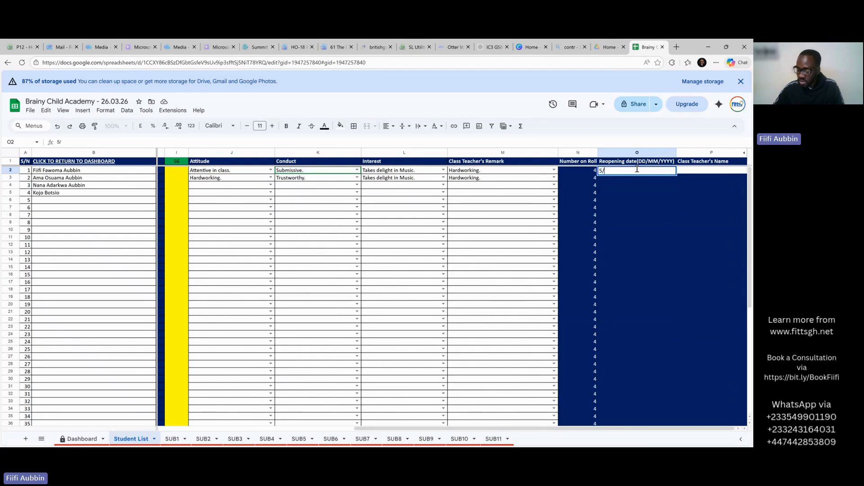
type("5/2")
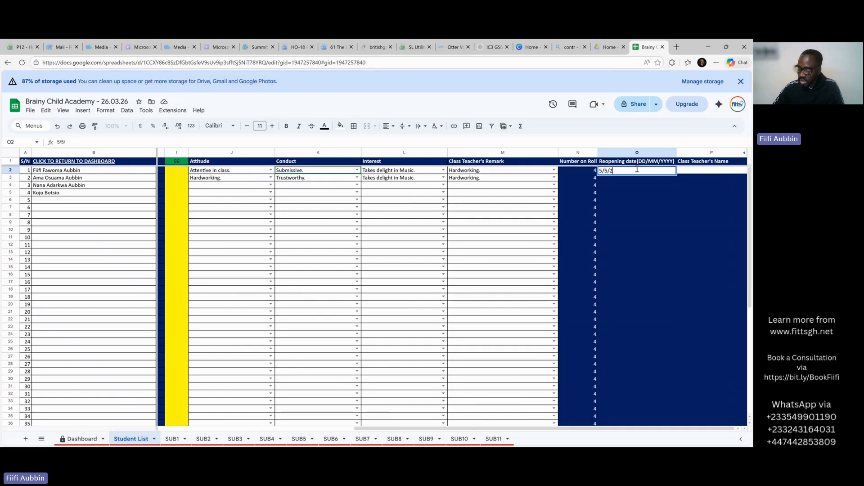
type("026")
key("Return")
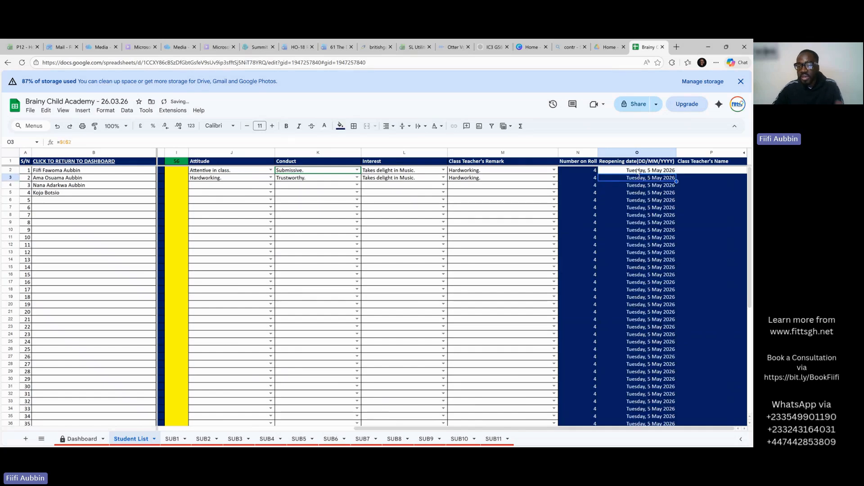
Enter the class teacher's full name in P2, then scroll the sheet back left.
left_click(706, 172)
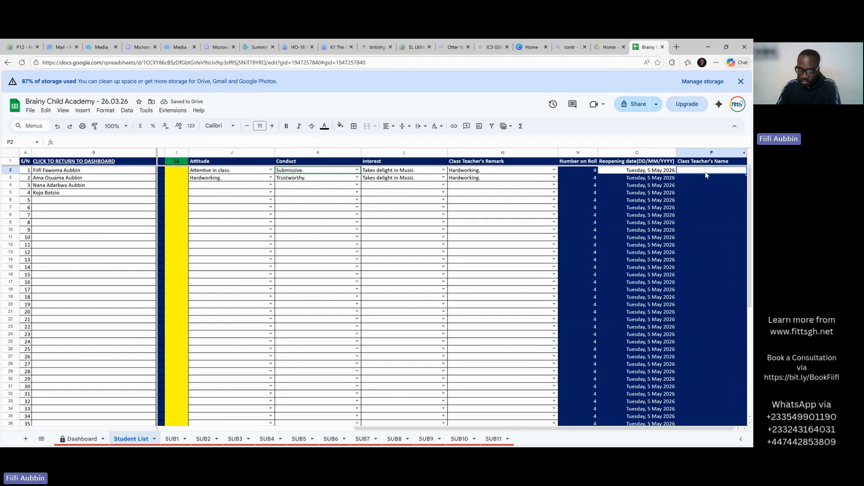
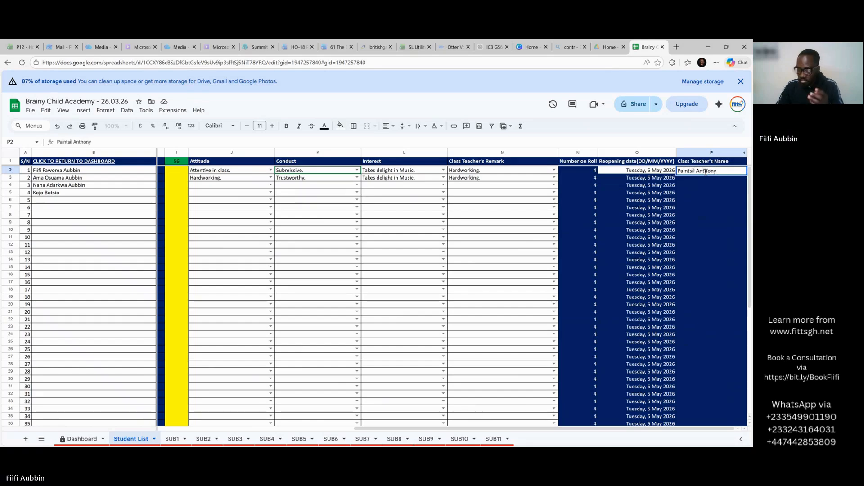
key("Return")
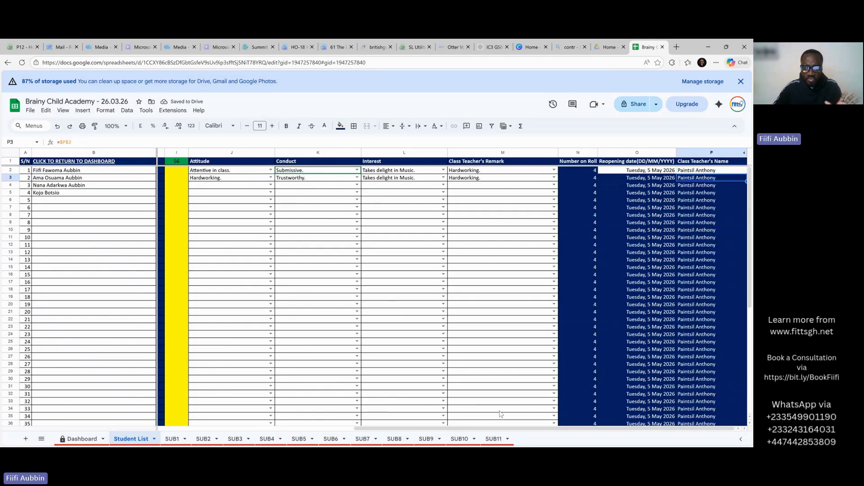
left_click(270, 426)
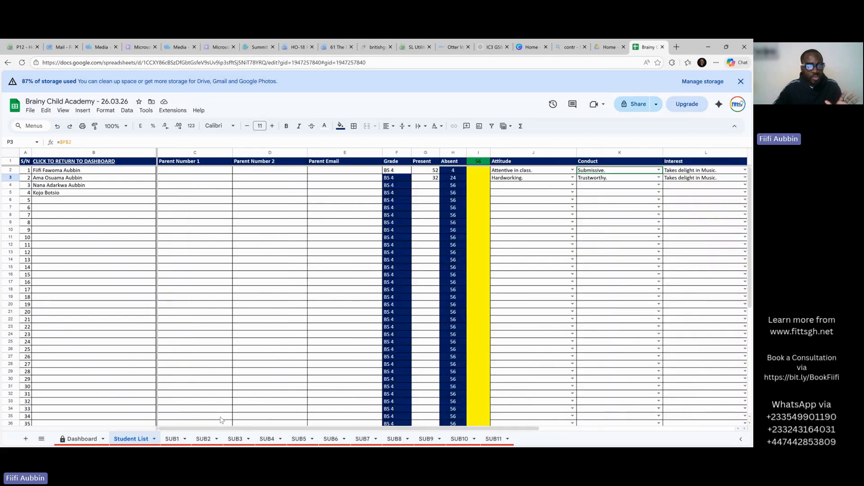
Look at the SUB1 sheet, then return to the Dashboard subject list.
left_click(173, 439)
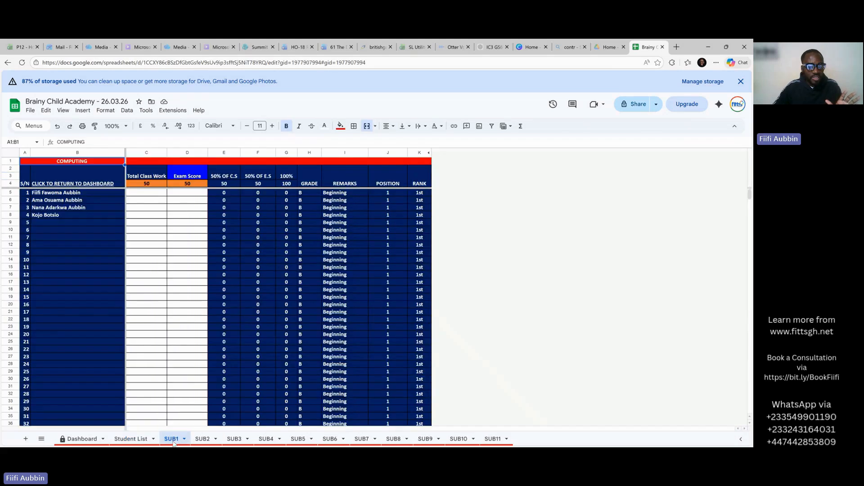
mouse_move(100, 181)
left_click(91, 442)
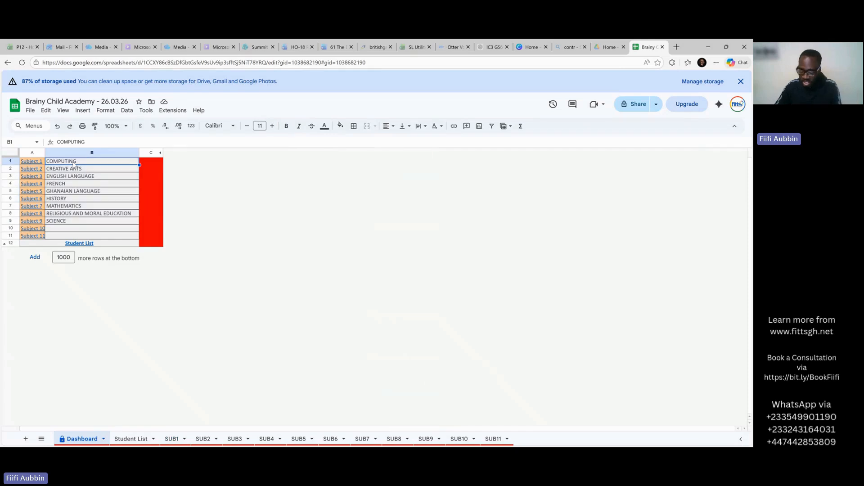
Replace COMPUTING with CREATIVE ARTS as Subject 1 in Dashboard B1.
type("Crea")
key("BackSpace")
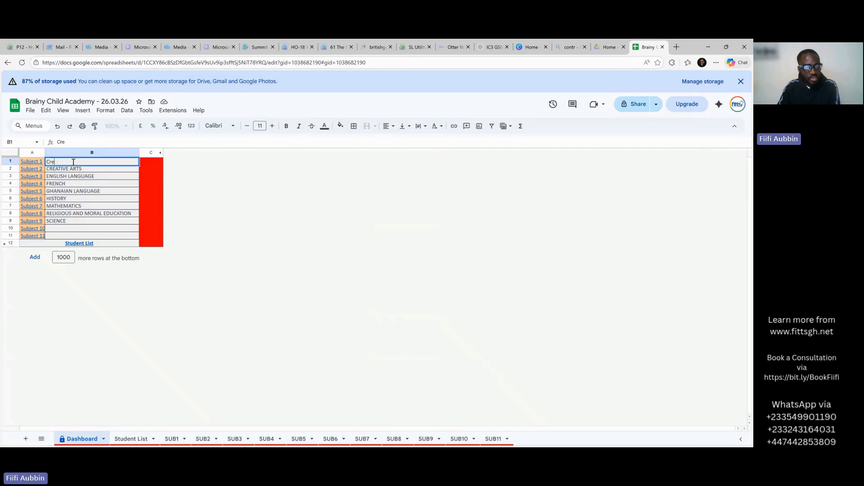
type("REATIVE ARTS")
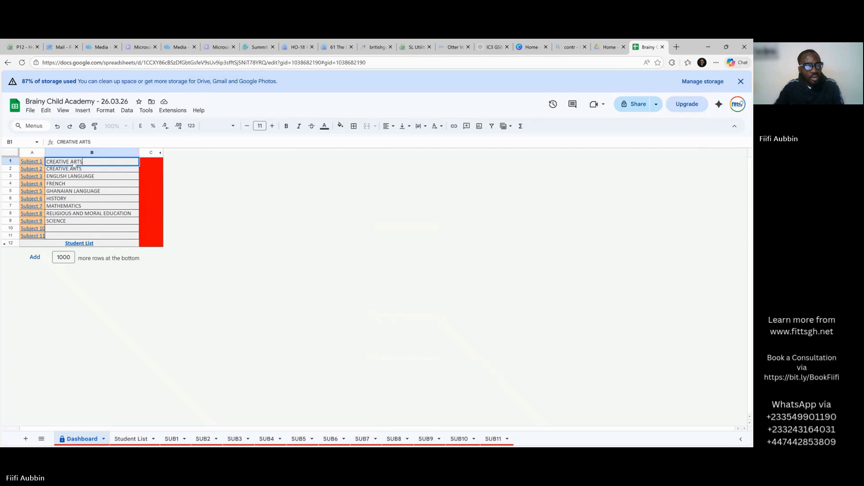
key("Return")
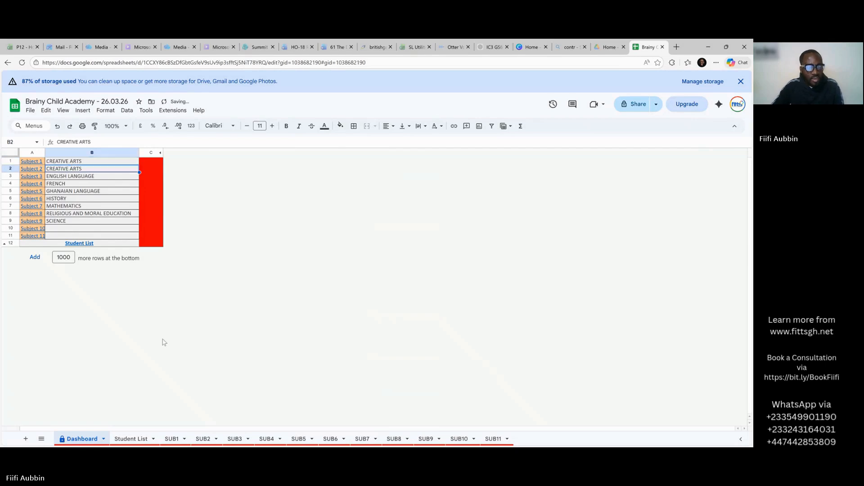
Make SUB1's A1 title a formula referencing Dashboard B1, so it shows CREATIVE ARTS.
left_click(173, 439)
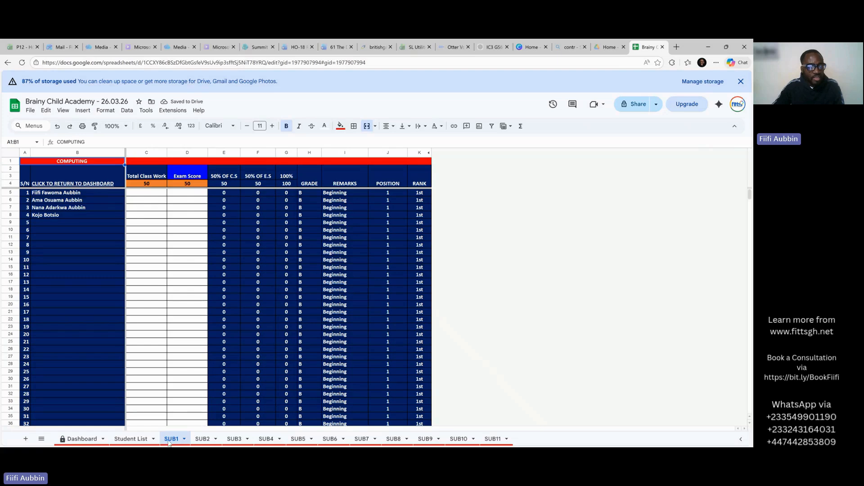
left_click(90, 163)
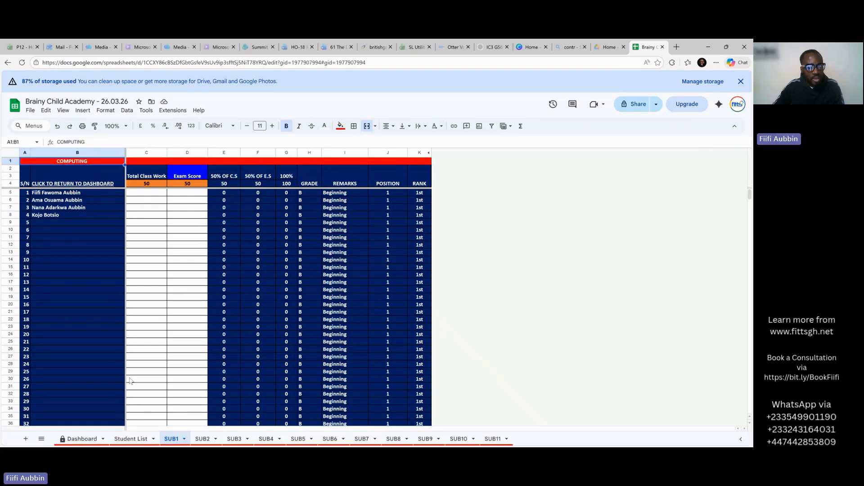
left_click(141, 439)
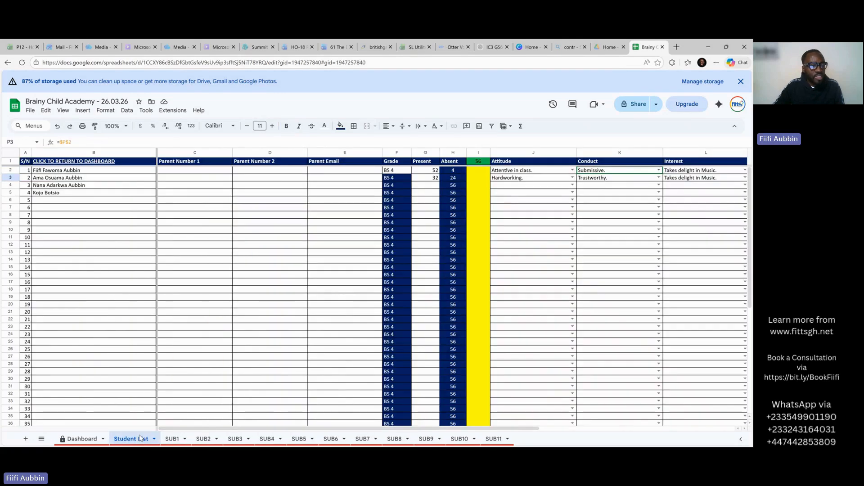
left_click(179, 441)
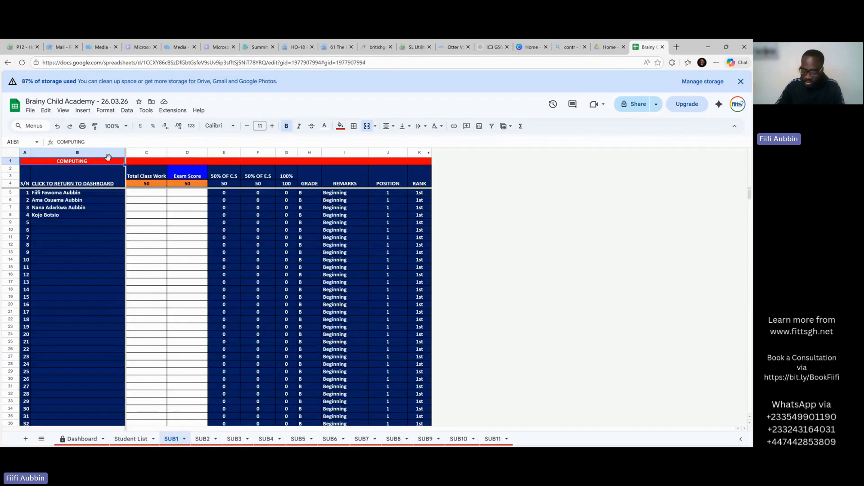
type("=")
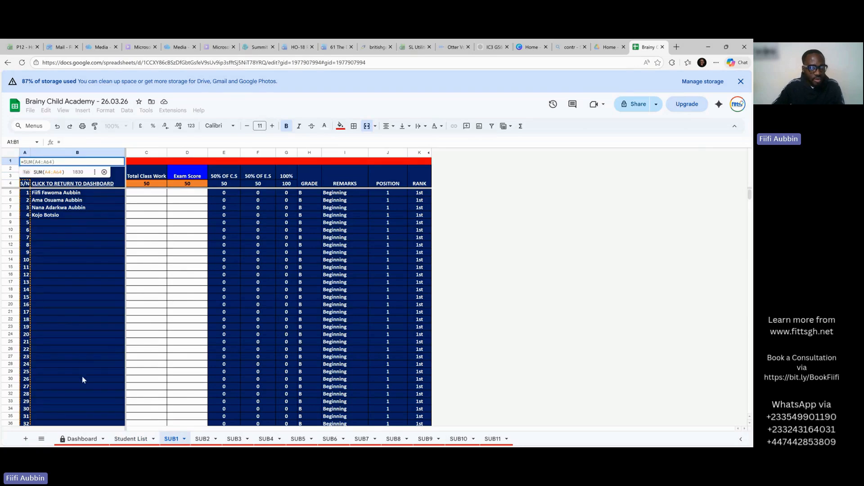
left_click(82, 439)
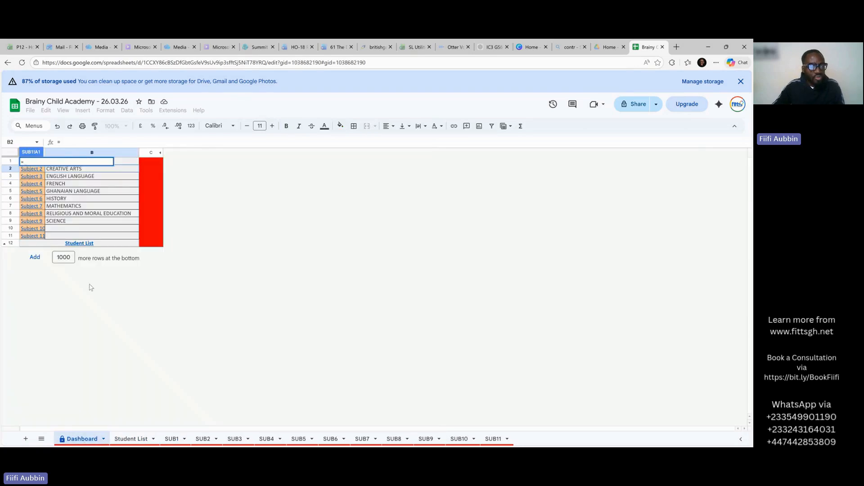
left_click(128, 164)
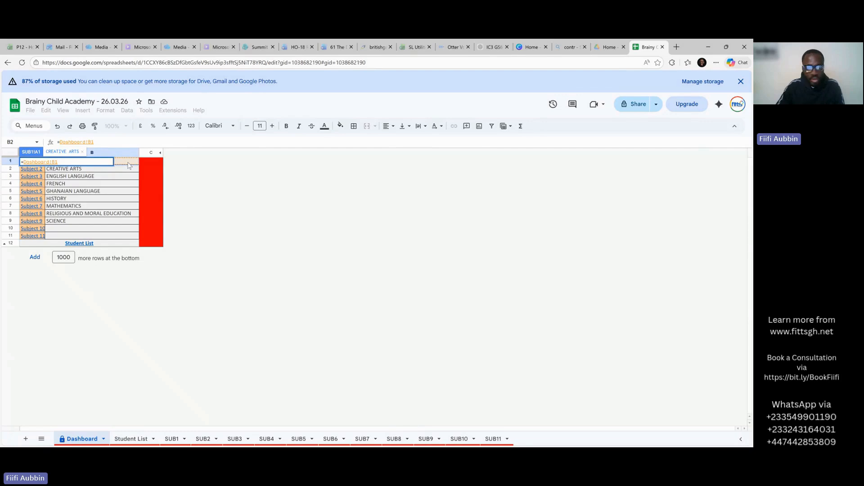
key("Return")
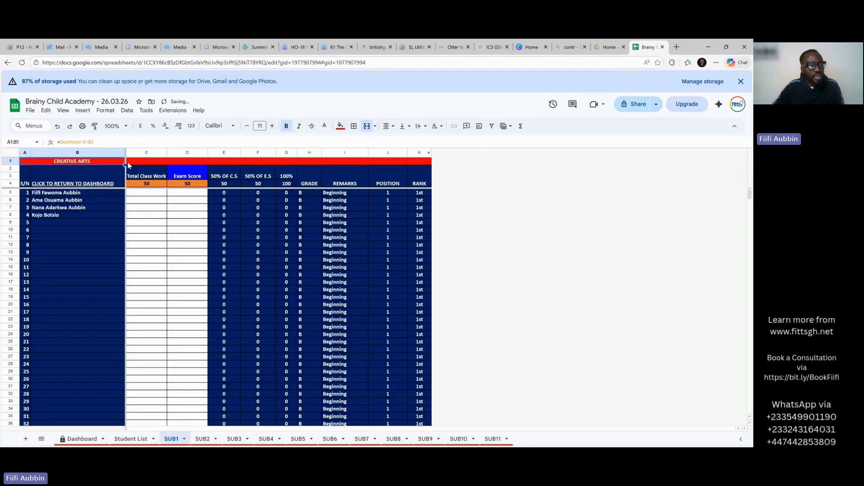
left_click(126, 437)
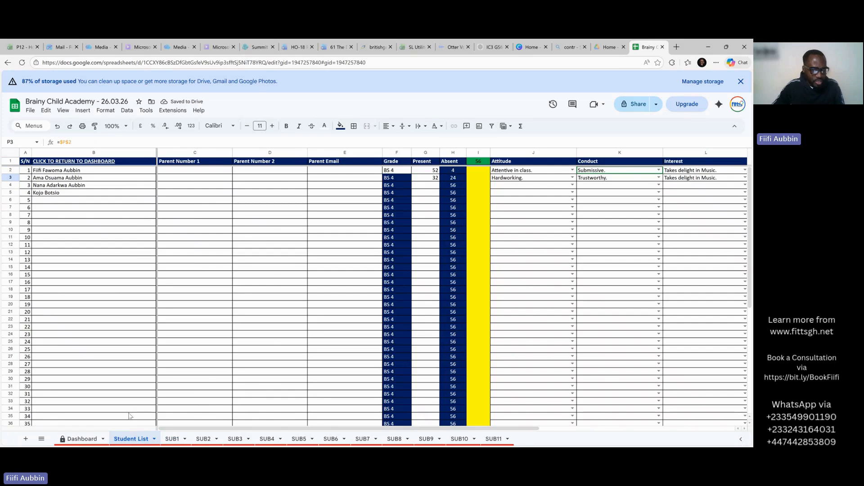
left_click(81, 439)
Set the SUB1 class work maximum in C4 to 100 and the first student's class work to 89.
left_click(170, 437)
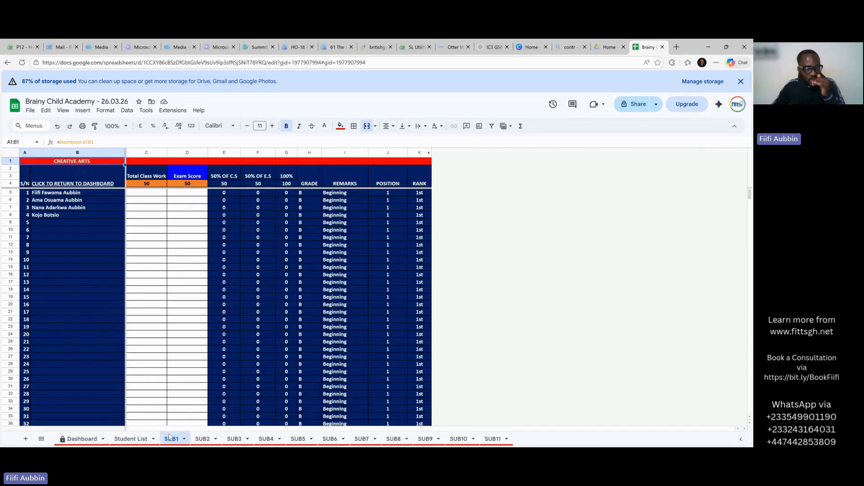
left_click(152, 185)
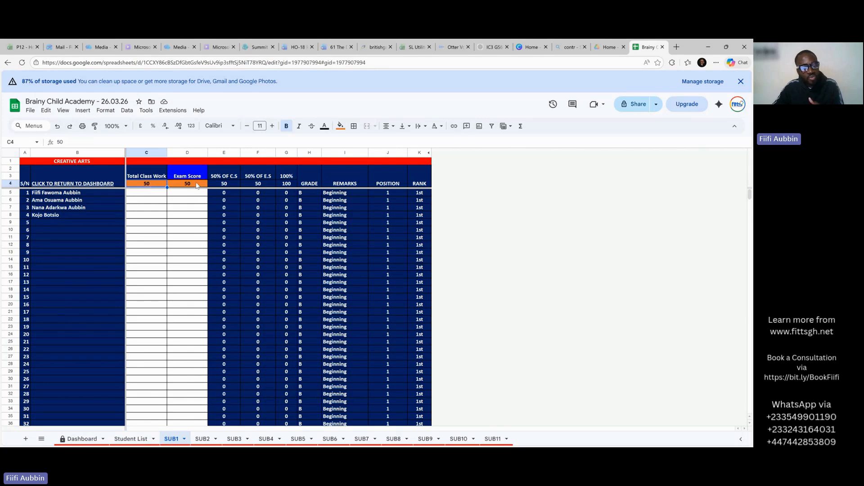
left_click(173, 184)
left_click(157, 186)
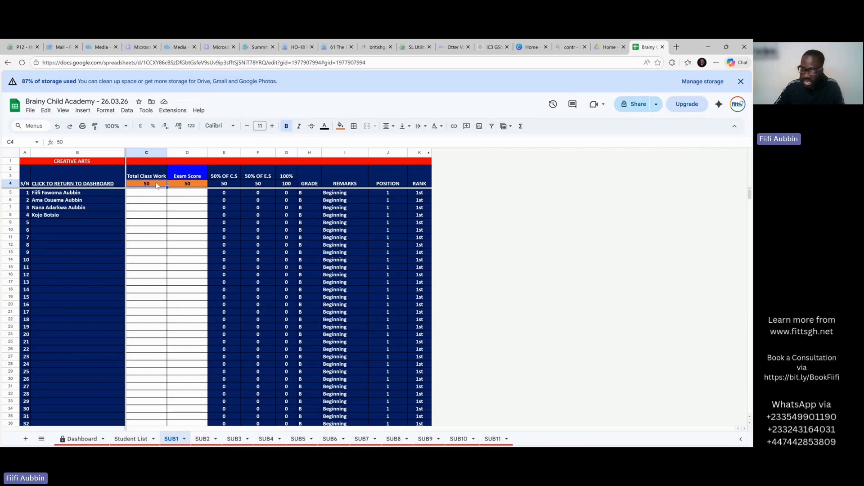
type("100")
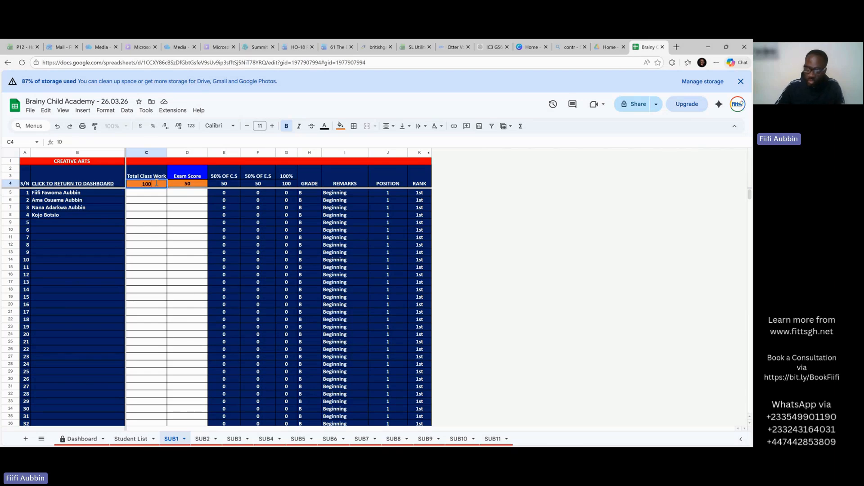
key("Return")
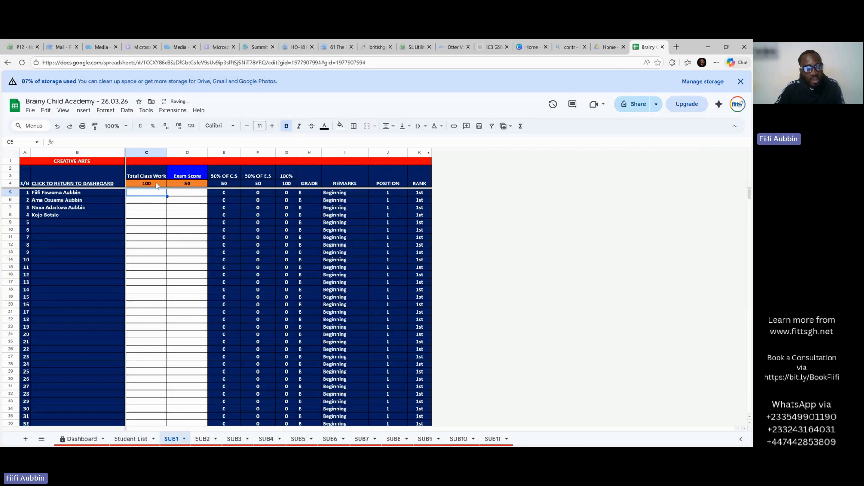
type("89")
key("Return")
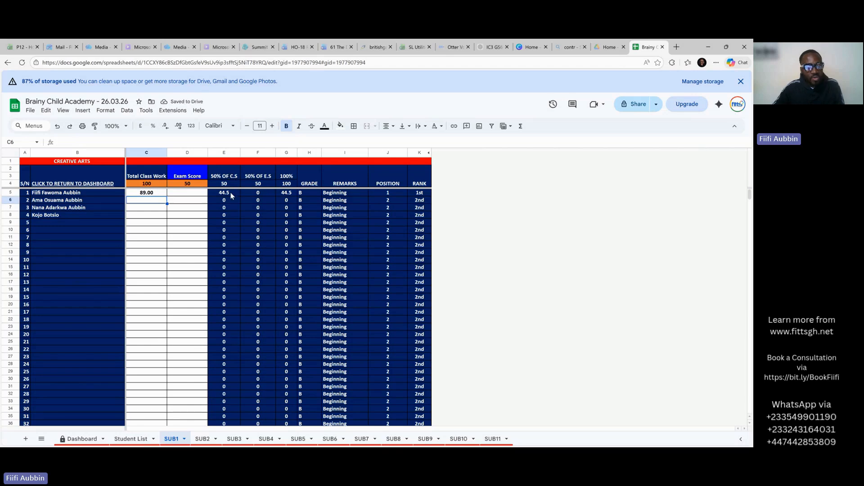
Set the exam maximum in D4 to 100 and the first student's exam score to 46.
left_click(189, 185)
type("100")
key("Return")
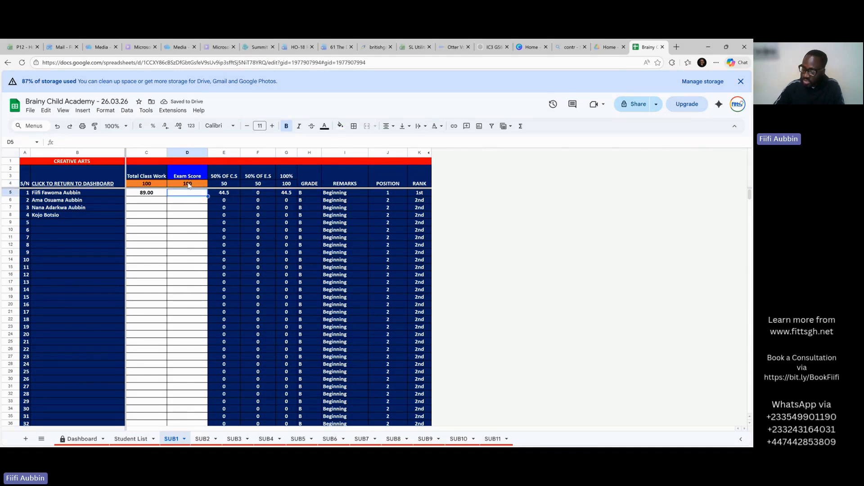
type("46")
key("Return")
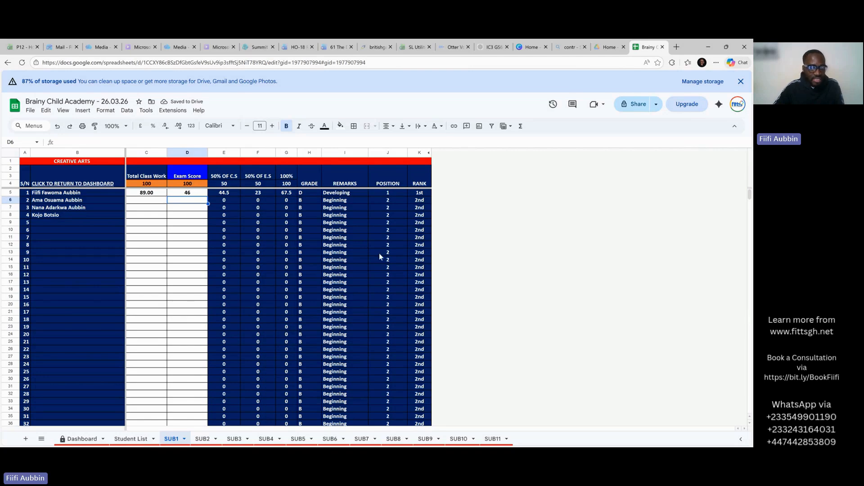
left_click(81, 438)
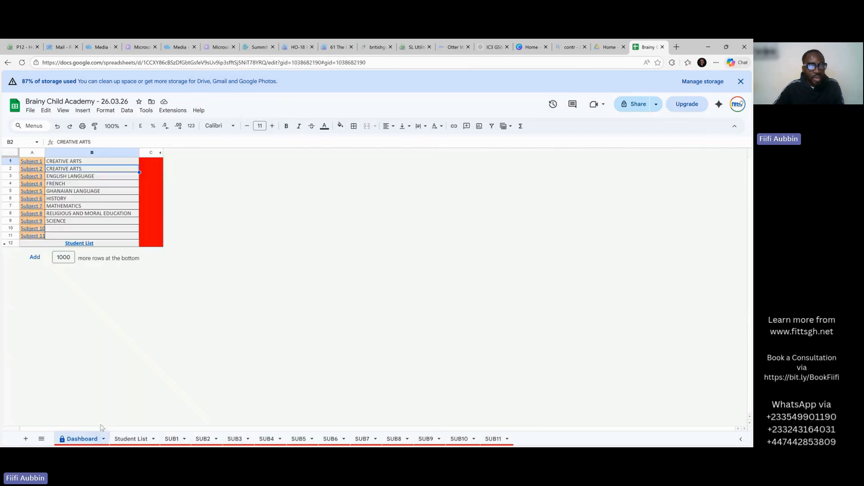
Unhide columns D:Z to reveal the Grading System, then browse the Student List and SUB1–SUB6 sheets.
left_click(160, 153)
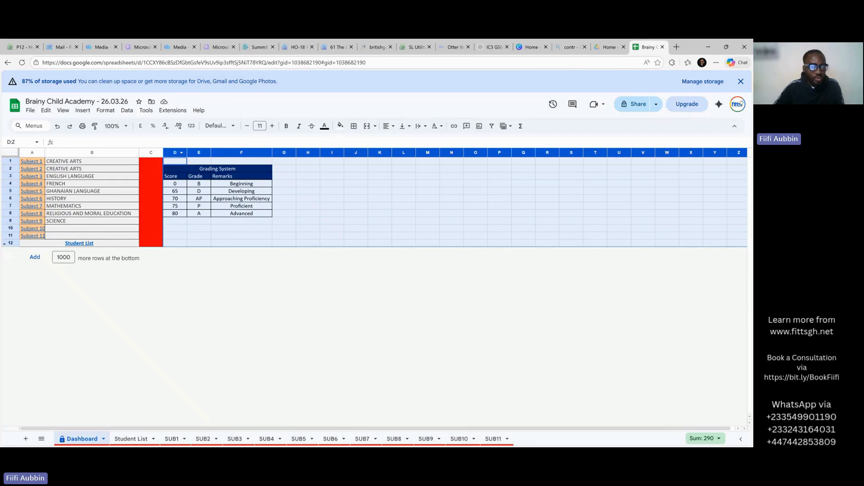
left_click(140, 440)
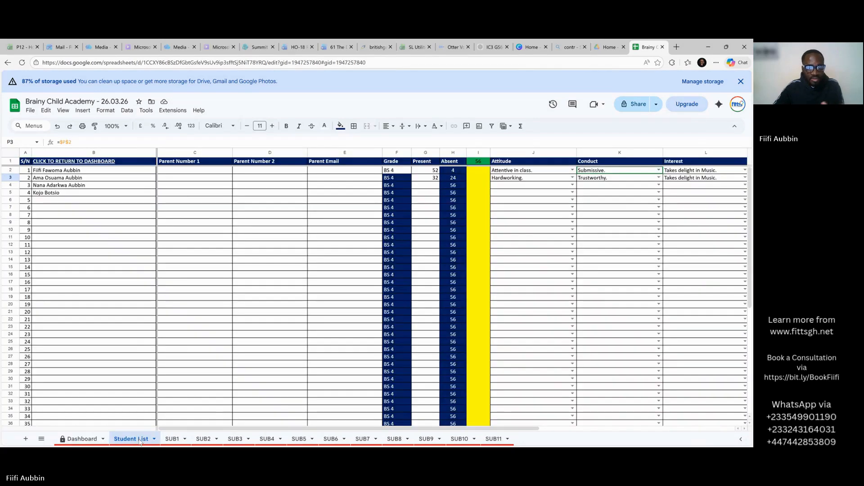
left_click(171, 439)
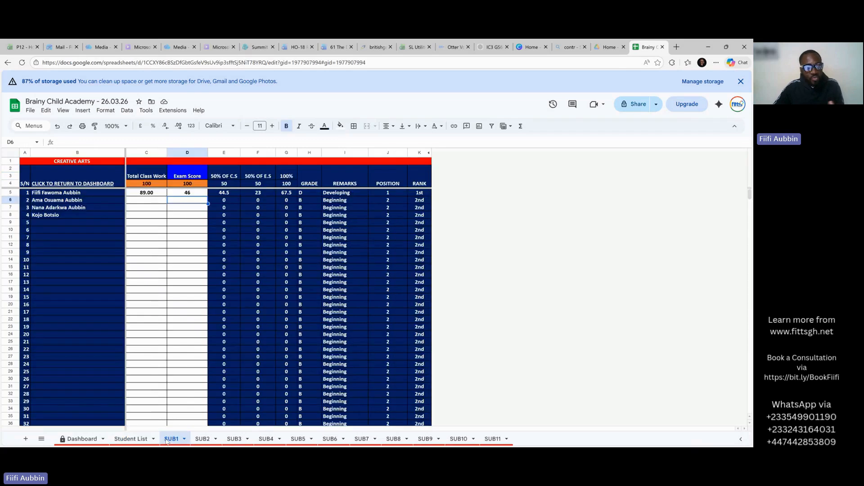
left_click(201, 441)
left_click(232, 439)
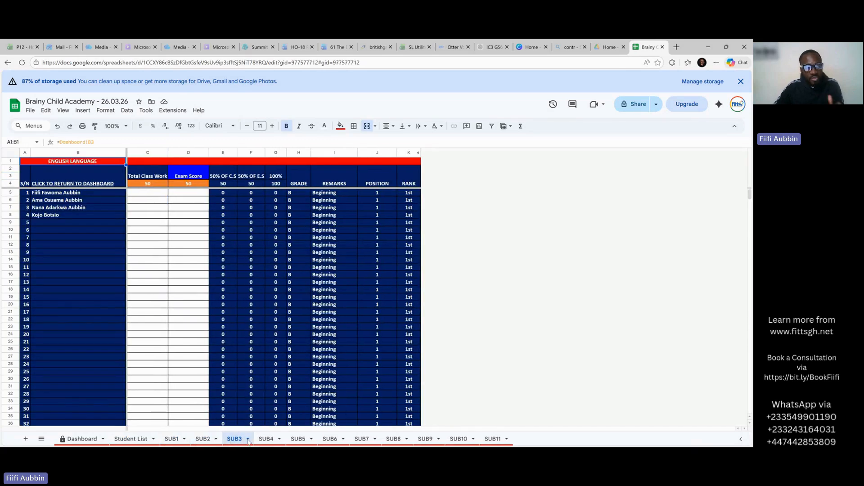
left_click(267, 441)
left_click(310, 439)
left_click(333, 440)
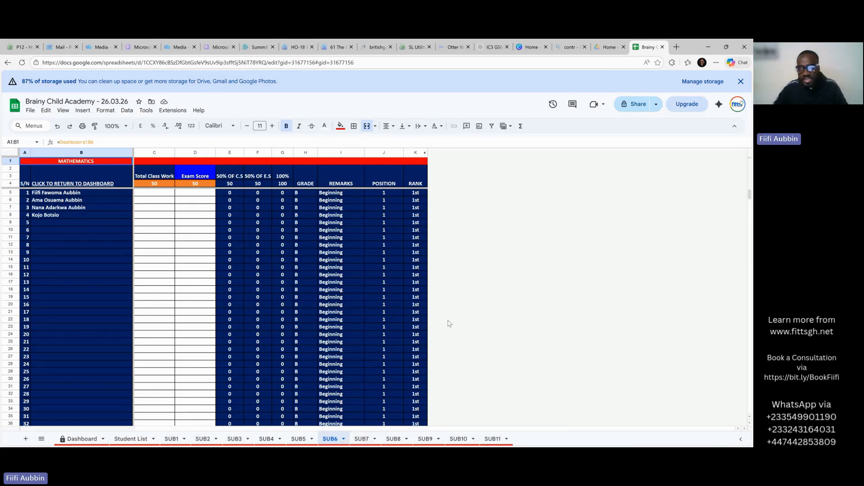
left_click(610, 48)
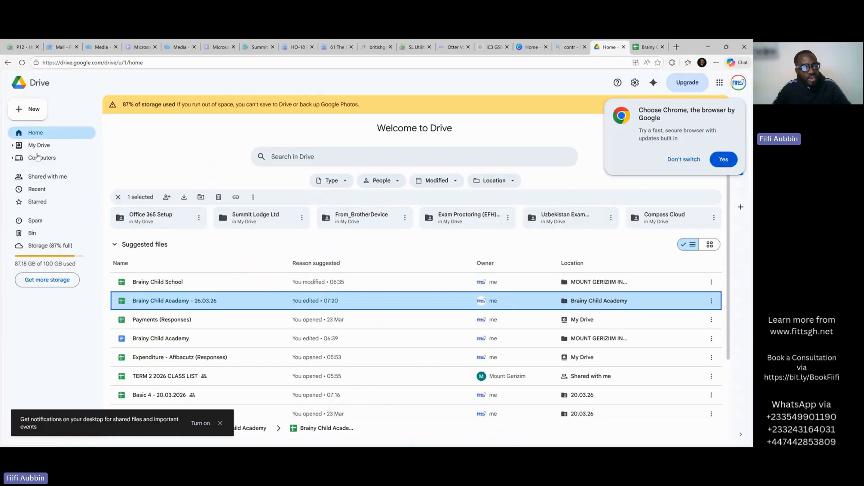
Clear the Drive file selection and launch Gmail from the Google apps grid.
left_click(40, 135)
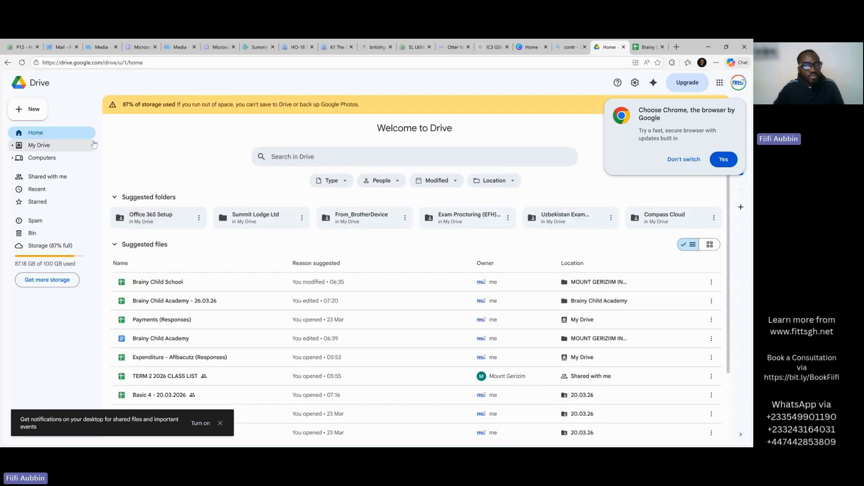
left_click(720, 82)
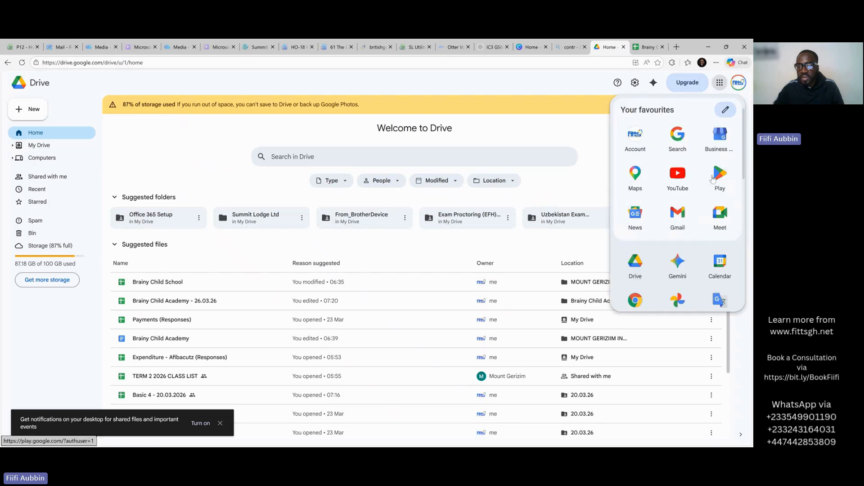
left_click(680, 216)
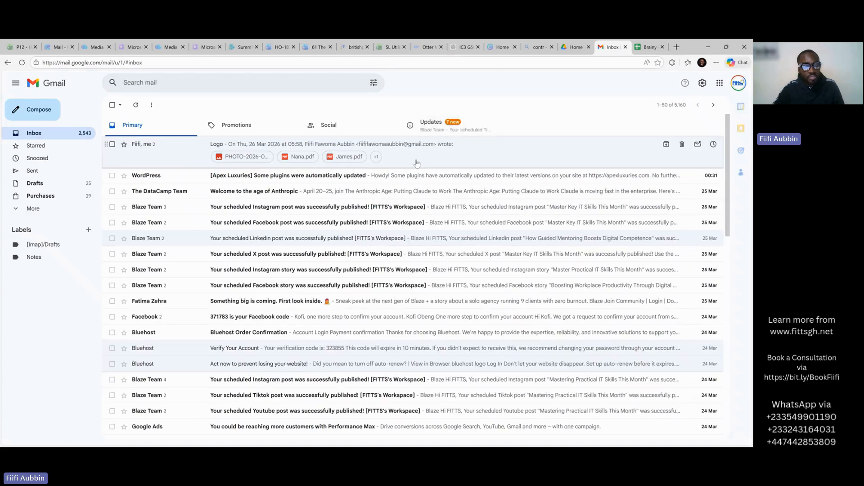
Preview the first student report PDF in the Logo email and scroll through its scores.
left_click(416, 163)
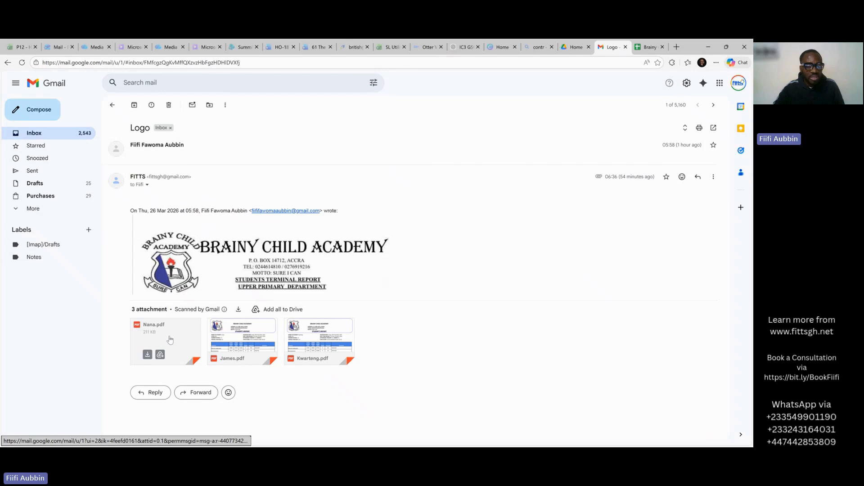
left_click(171, 340)
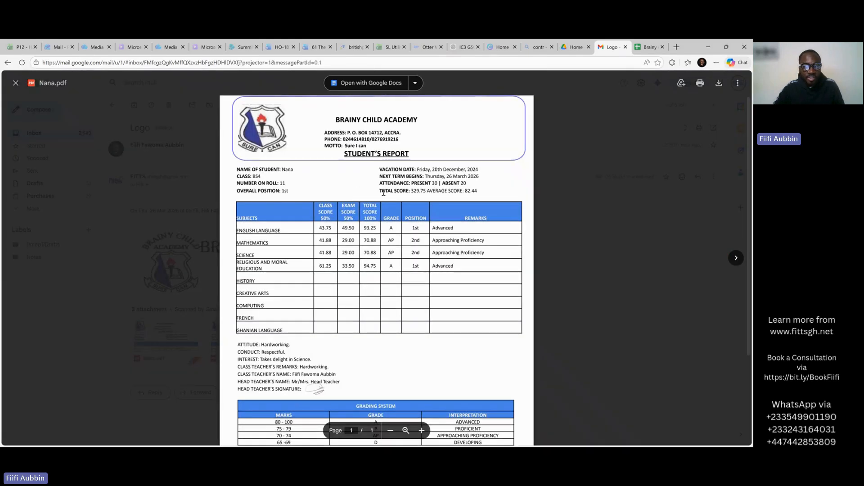
scroll(413, 274, "down", 3)
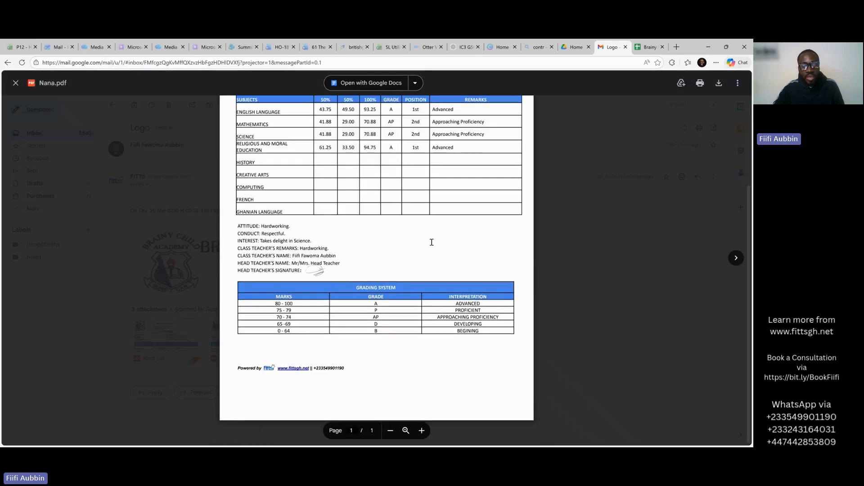
scroll(438, 243, "up", 2)
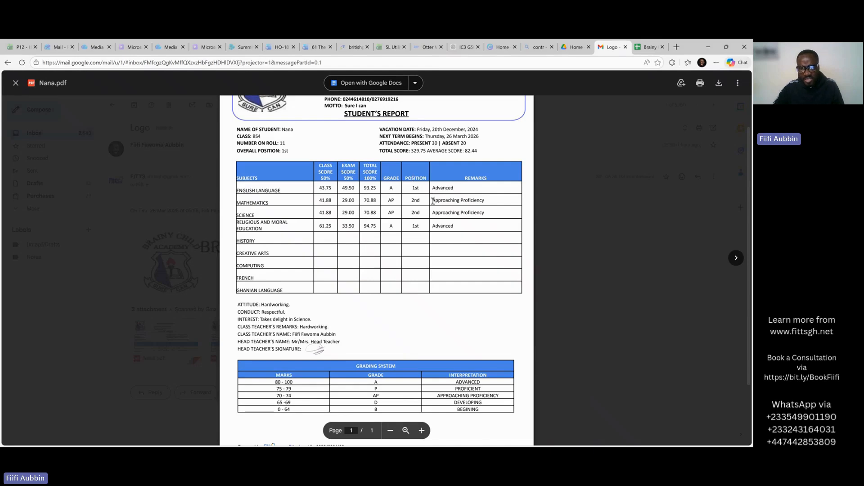
scroll(433, 201, "up", 1)
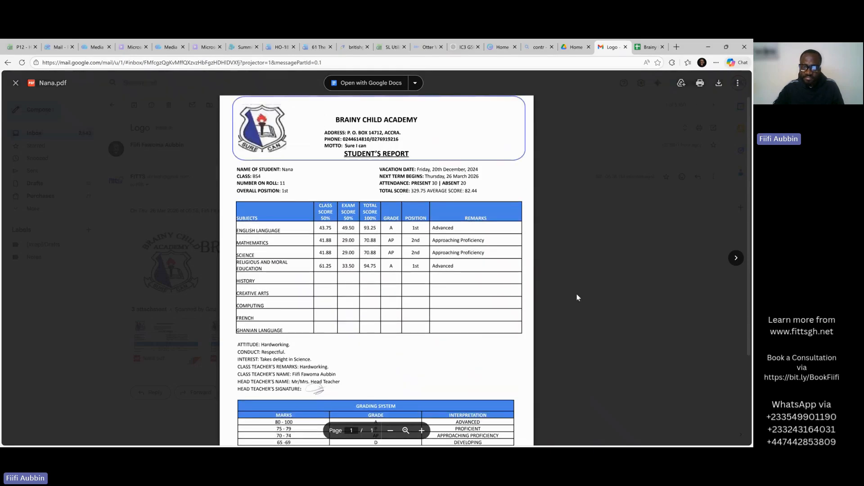